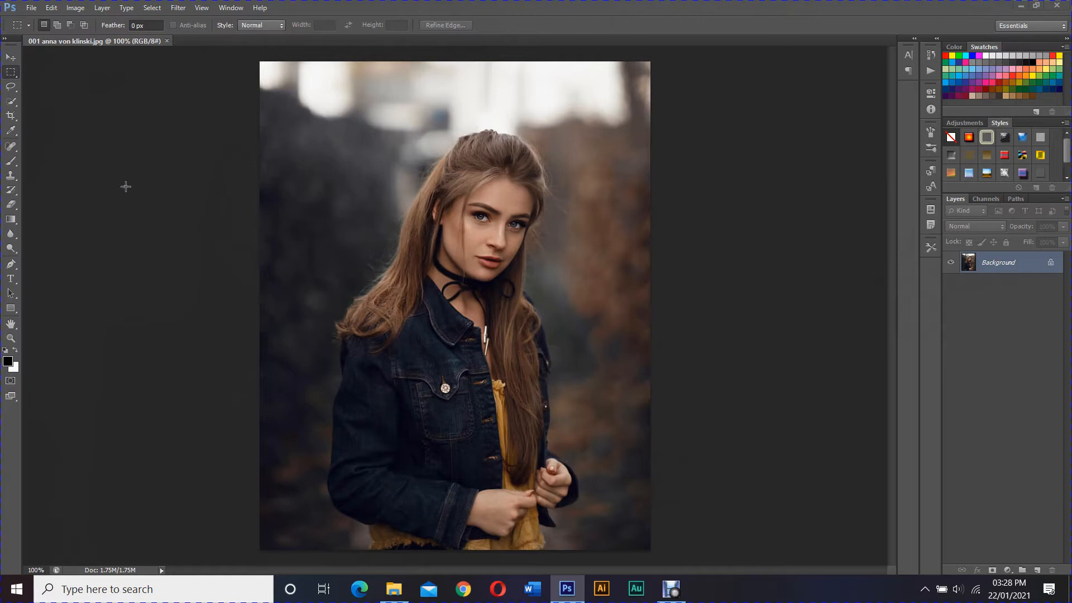
# Select the woman, including her hair, jacket and hands, with the Quick Selection tool
pyautogui.click(11, 103)
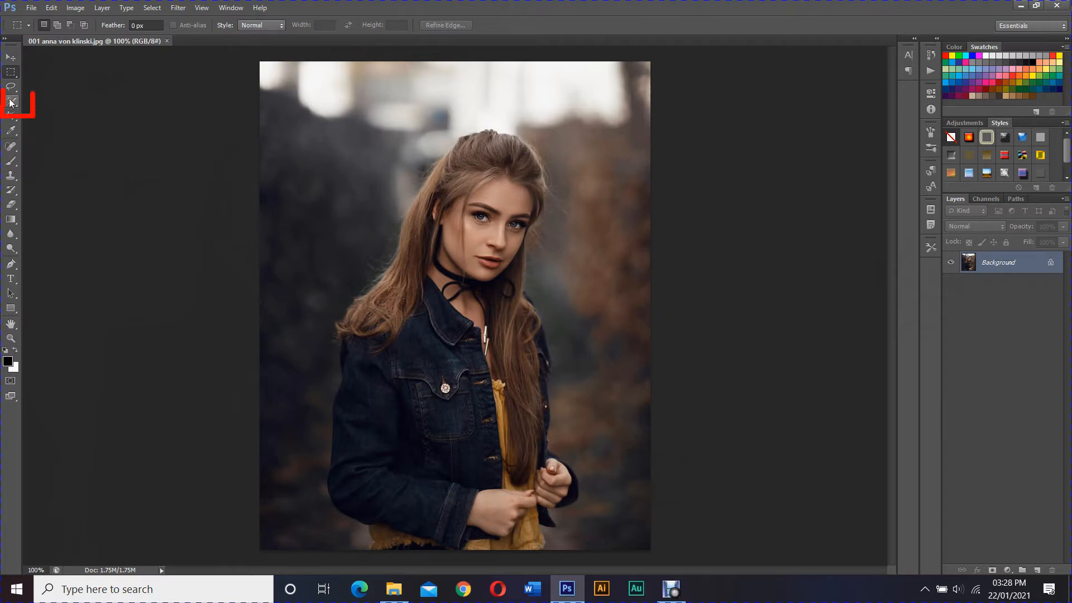
pyautogui.click(11, 103)
pyautogui.moveTo(454, 159)
pyautogui.mouseDown()
pyautogui.moveTo(485, 409)
pyautogui.moveTo(422, 483)
pyautogui.moveTo(401, 346)
pyautogui.moveTo(410, 289)
pyautogui.moveTo(517, 381)
pyautogui.moveTo(525, 521)
pyautogui.moveTo(503, 547)
pyautogui.moveTo(539, 505)
pyautogui.moveTo(545, 513)
pyautogui.moveTo(549, 496)
pyautogui.moveTo(573, 495)
pyautogui.moveTo(530, 425)
pyautogui.moveTo(534, 336)
pyautogui.moveTo(542, 384)
pyautogui.mouseUp()
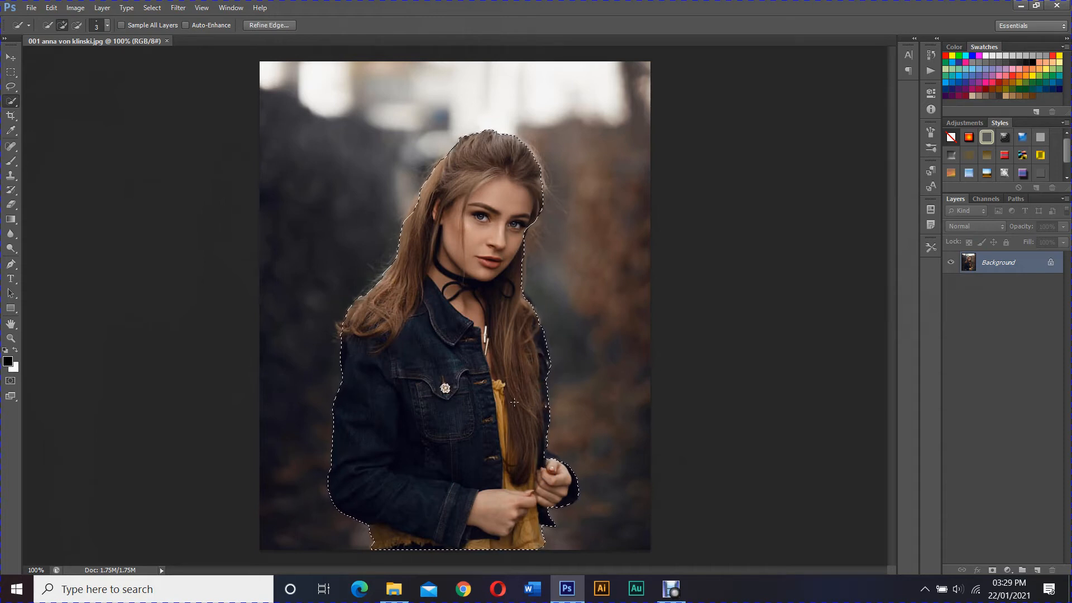
# Correct the selection outline along the hair and jacket sleeve on the image's right side
pyautogui.hotkey('ctrl', '+')
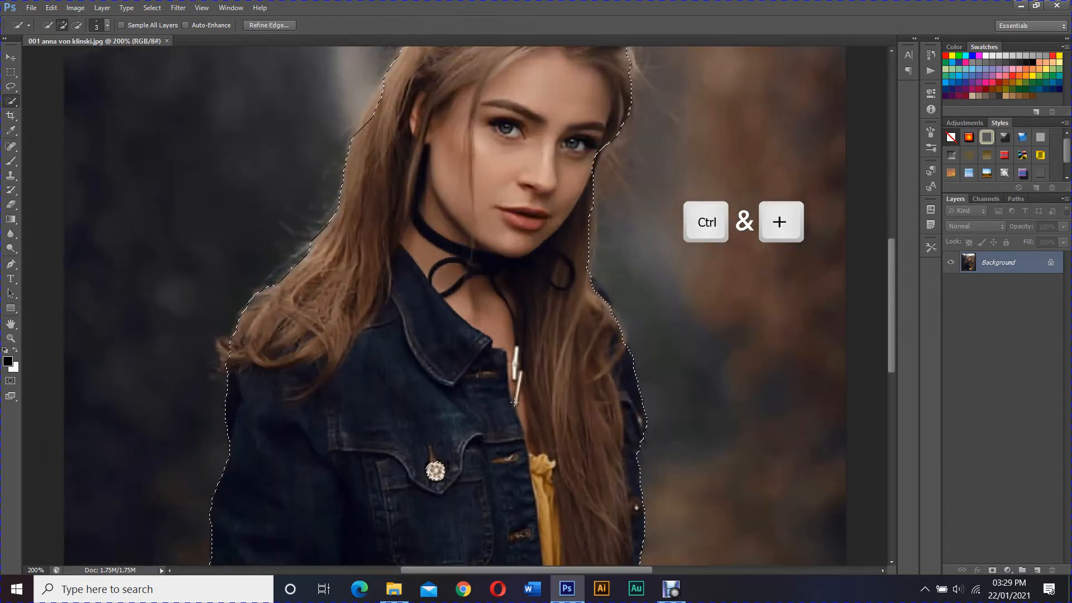
pyautogui.scroll(4, 538, 289)
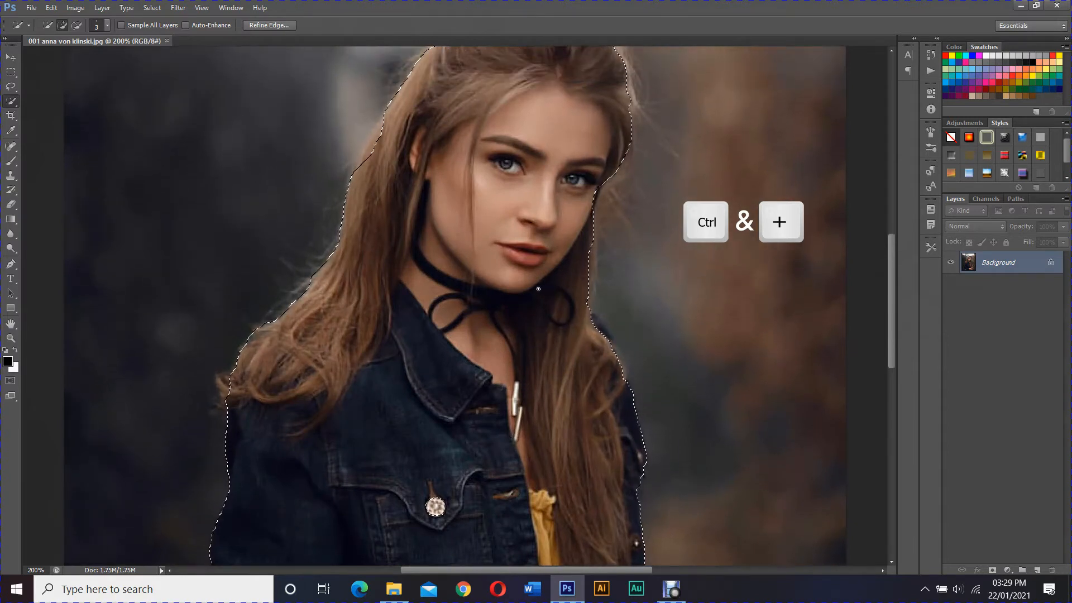
pyautogui.scroll(3, 539, 288)
pyautogui.moveTo(598, 264)
pyautogui.mouseDown()
pyautogui.moveTo(589, 387)
pyautogui.moveTo(624, 448)
pyautogui.moveTo(646, 544)
pyautogui.mouseUp()
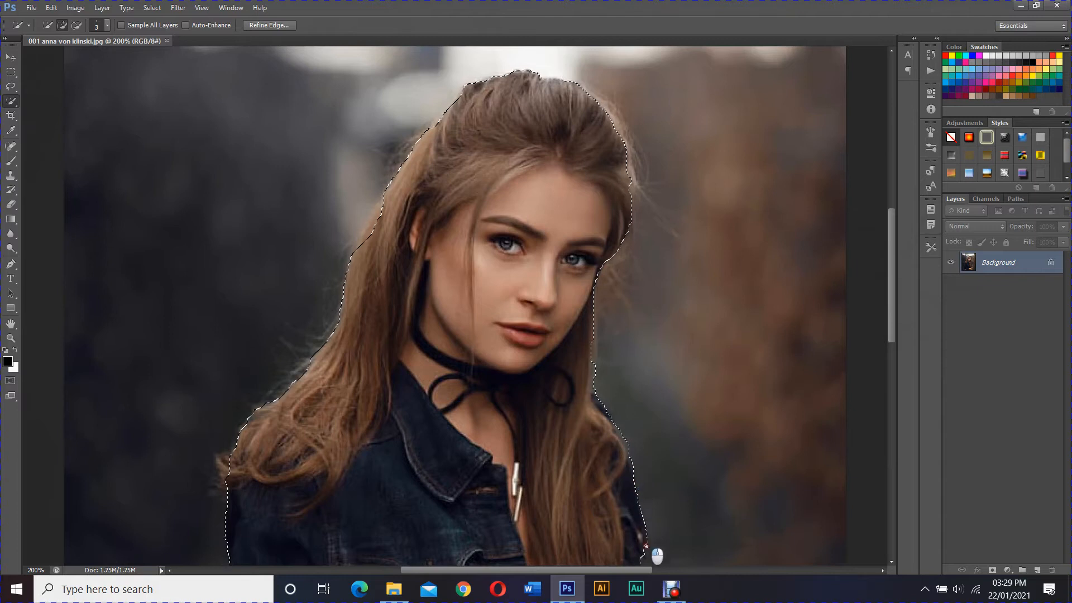
pyautogui.scroll(-8, 648, 547)
pyautogui.click(673, 475)
pyautogui.moveTo(641, 450); pyautogui.dragTo(668, 467)
pyautogui.scroll(-4, 659, 458)
# Touch up the selection outline along the hair on the image's left side
pyautogui.scroll(8, 558, 358)
pyautogui.scroll(2, 401, 215)
pyautogui.click(369, 193)
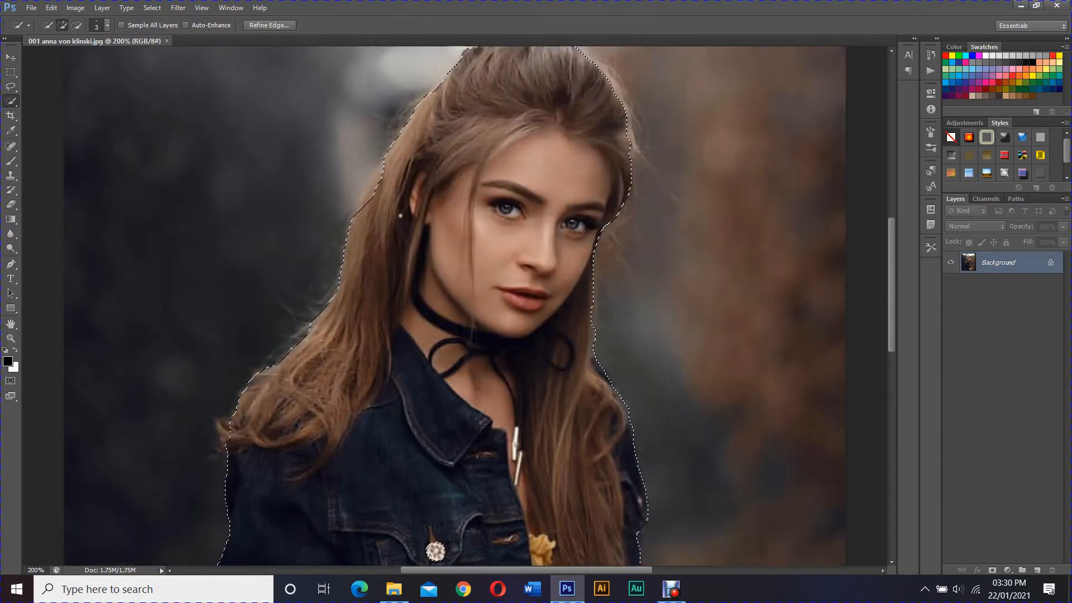
pyautogui.moveTo(376, 186)
pyautogui.mouseDown()
pyautogui.moveTo(383, 173)
pyautogui.moveTo(364, 202)
pyautogui.mouseUp()
pyautogui.click(372, 184)
pyautogui.click(382, 174)
pyautogui.scroll(-3, 393, 183)
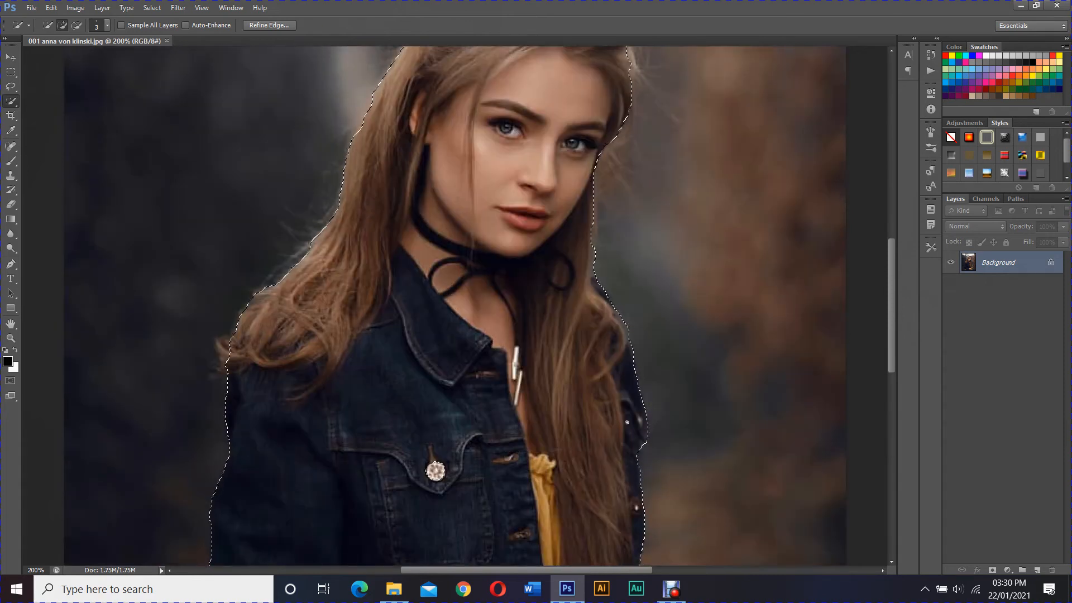
# Refine the selection's edge with a feather of 0.1 px
pyautogui.rightClick(719, 253)
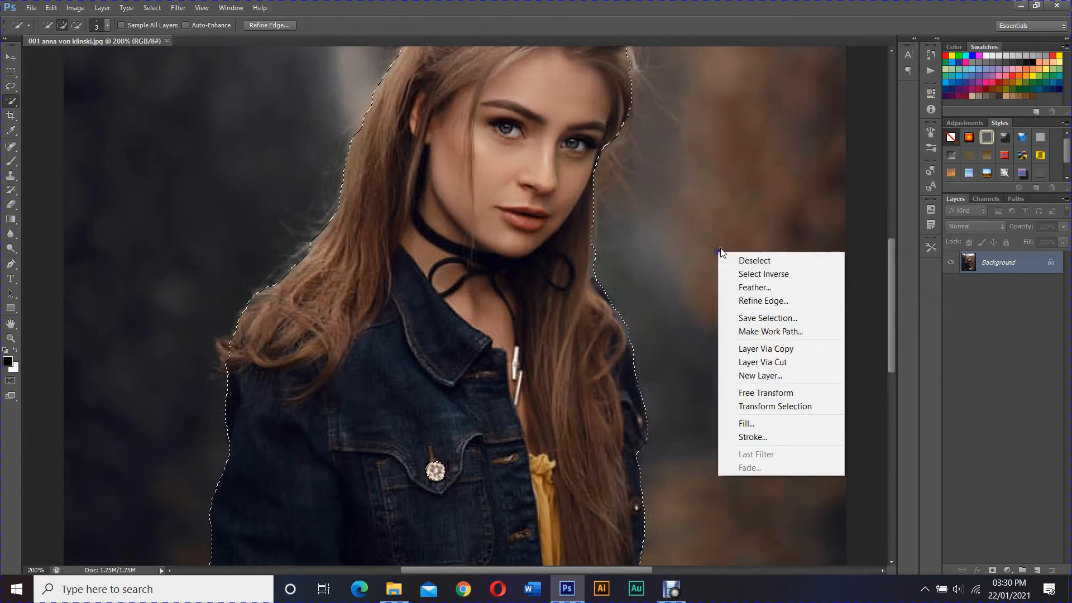
pyautogui.click(763, 302)
pyautogui.click(795, 251)
pyautogui.press('BackSpace')
pyautogui.write('1')
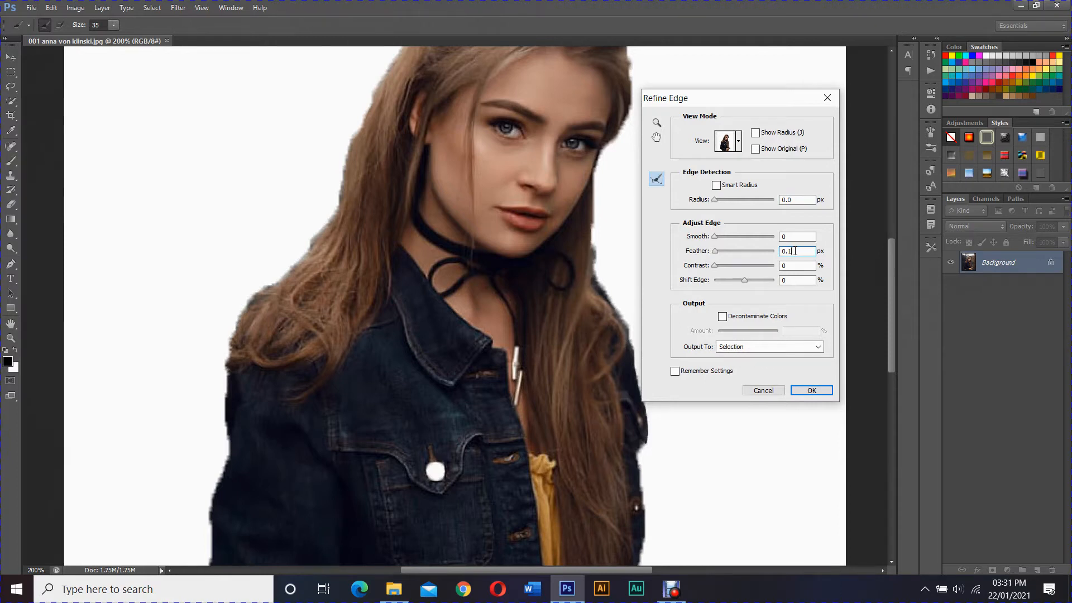
pyautogui.click(811, 391)
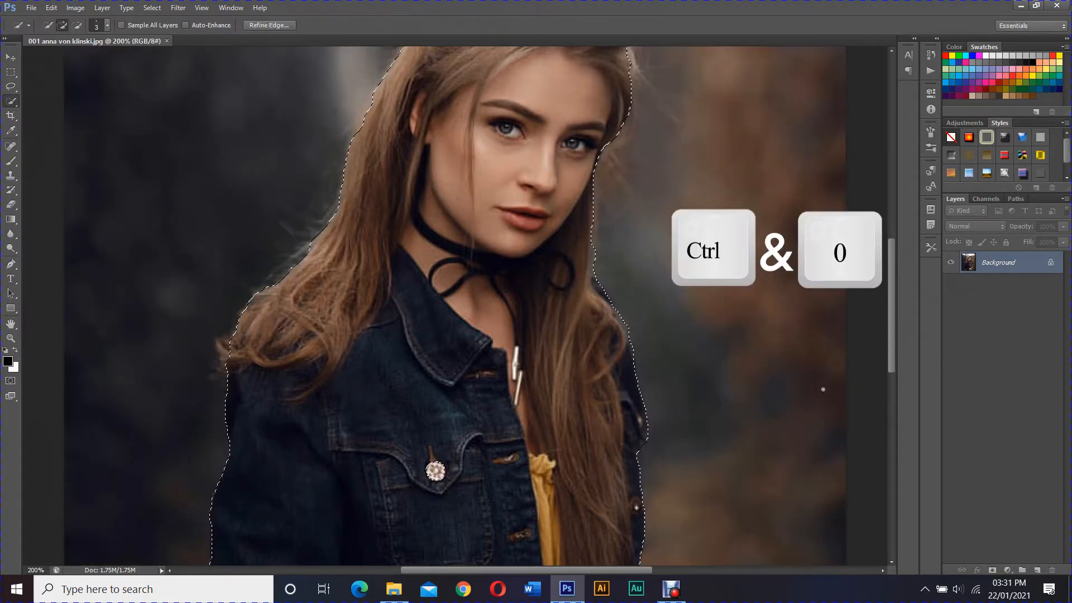
# Invert the selection so that the area around the woman is selected
pyautogui.hotkey('ctrl', '0')
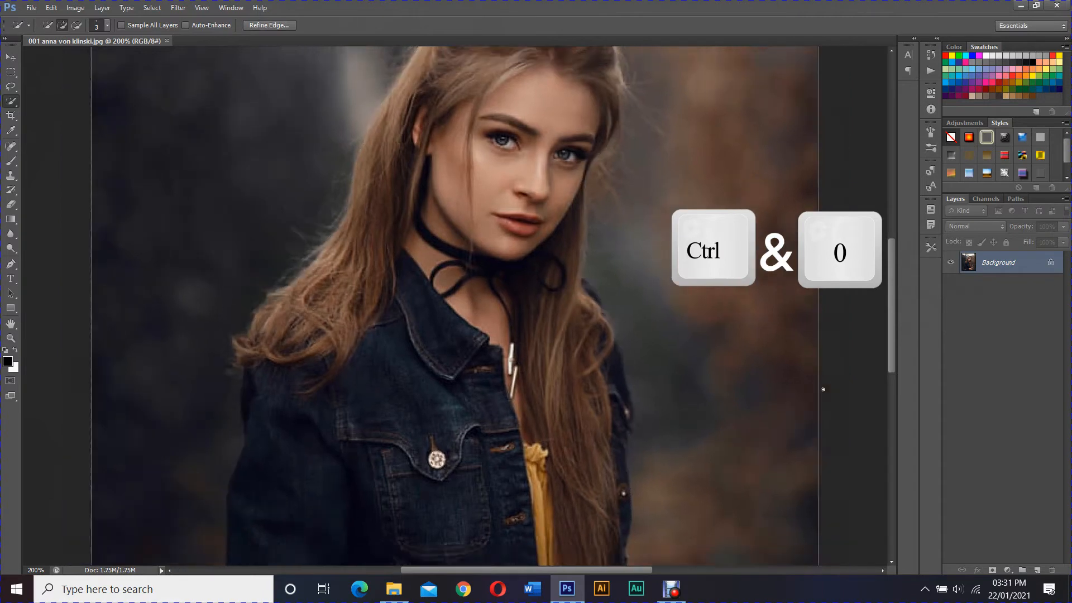
pyautogui.hotkey('ctrl', '0')
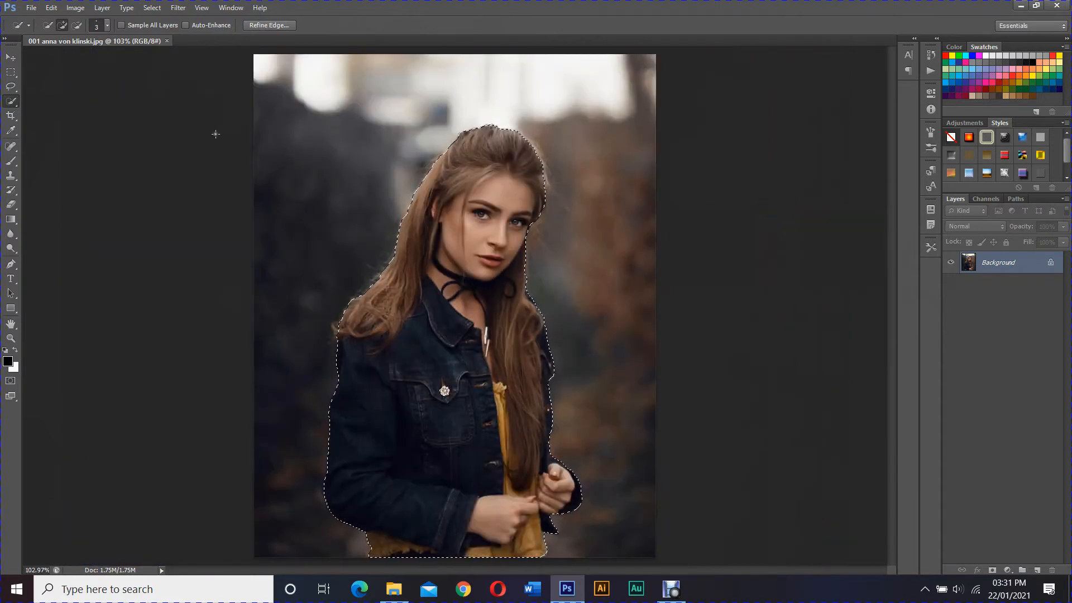
pyautogui.click(152, 7)
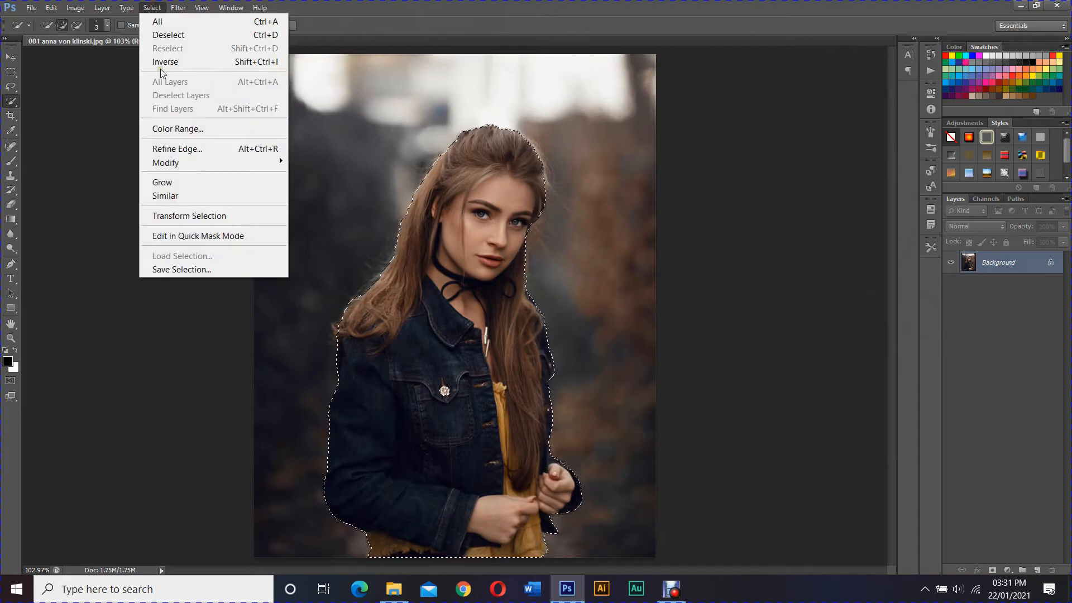
pyautogui.click(268, 67)
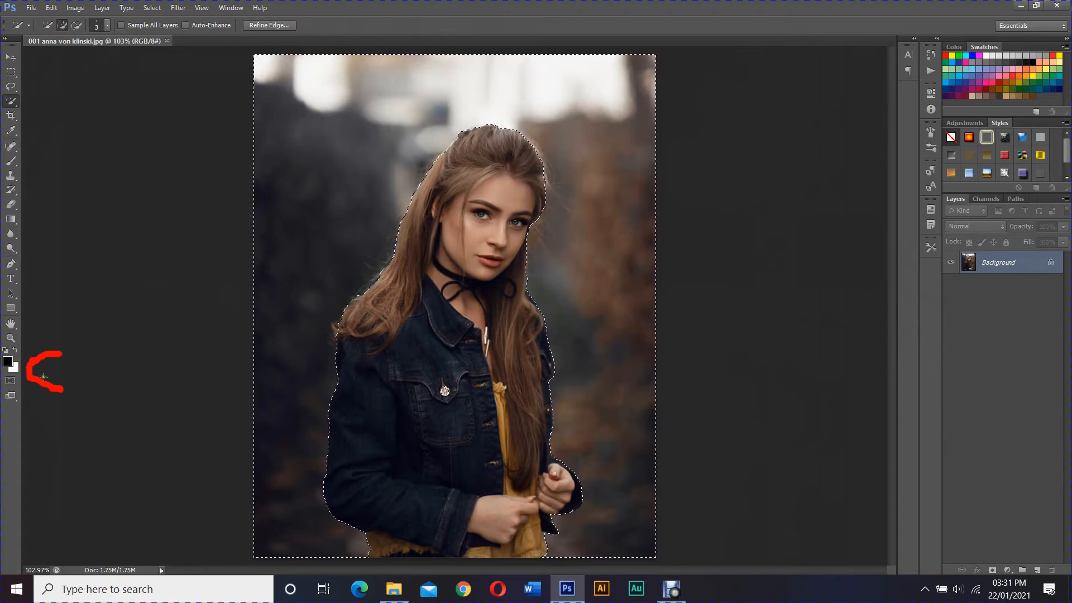
# Set the background color to magenta, hex f000ff
pyautogui.click(15, 367)
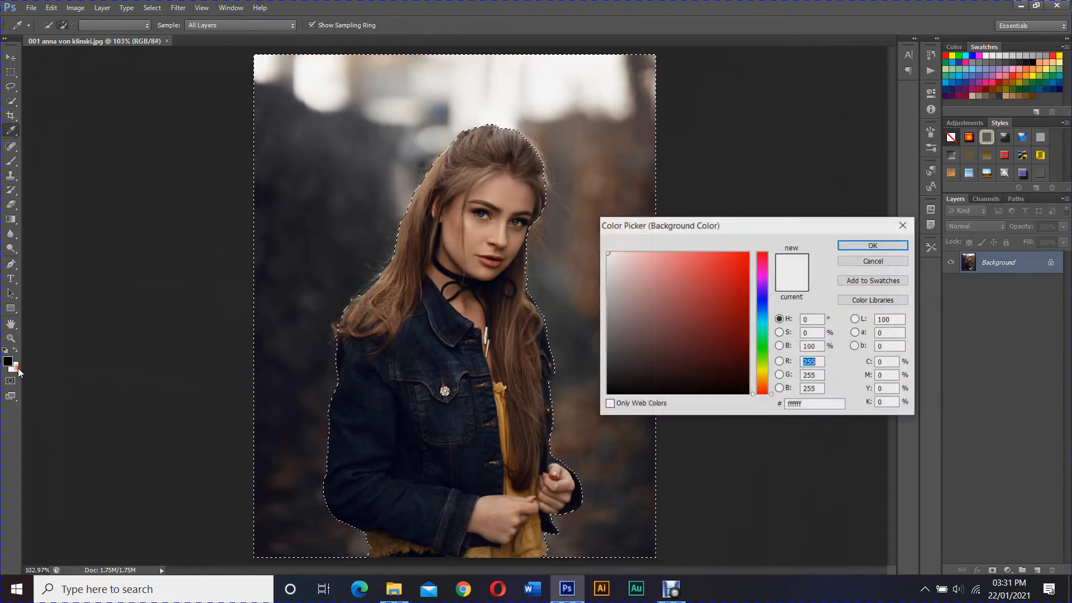
pyautogui.click(761, 277)
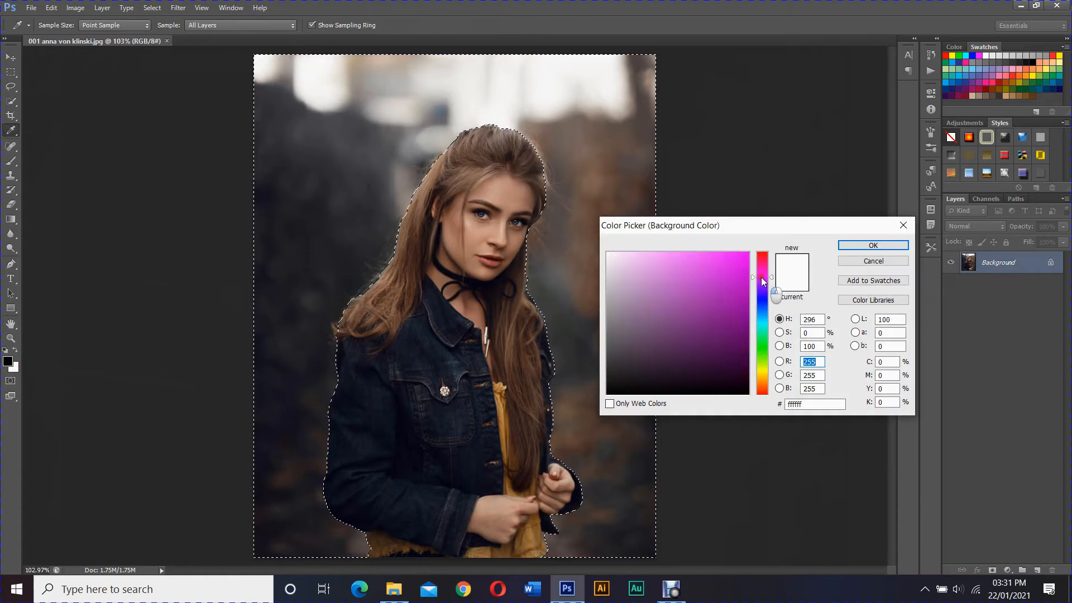
pyautogui.click(748, 253)
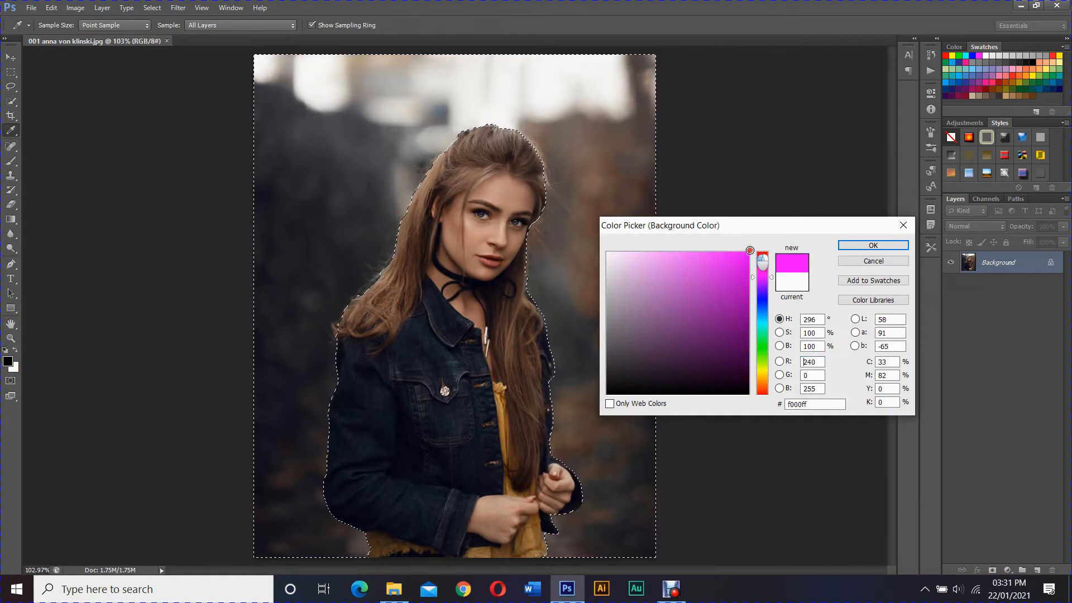
pyautogui.click(875, 244)
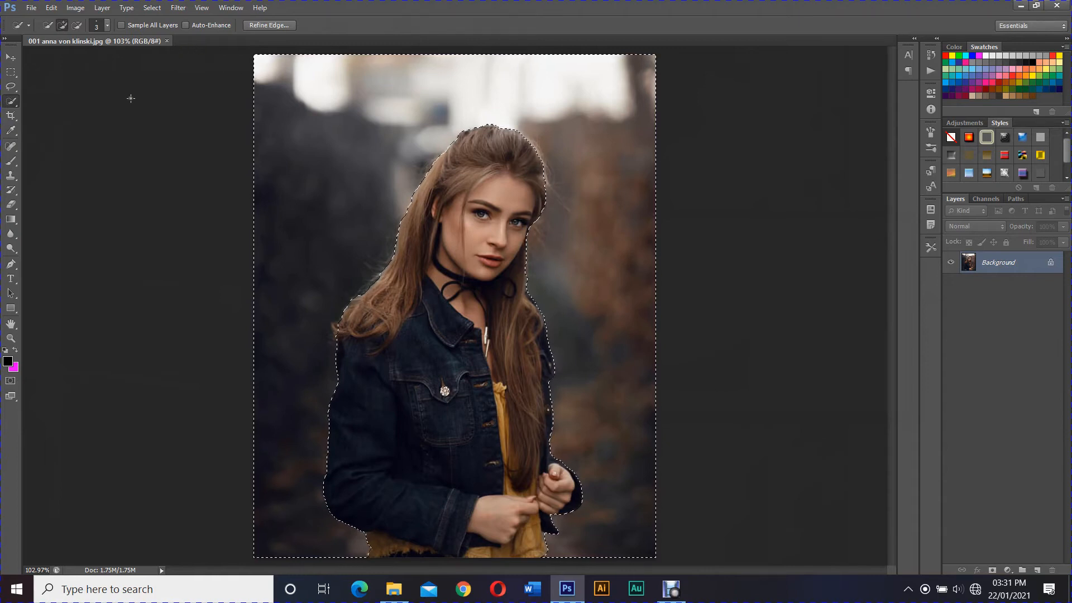
# Clear the selected surroundings to the magenta background color and remove the selection
pyautogui.click(51, 9)
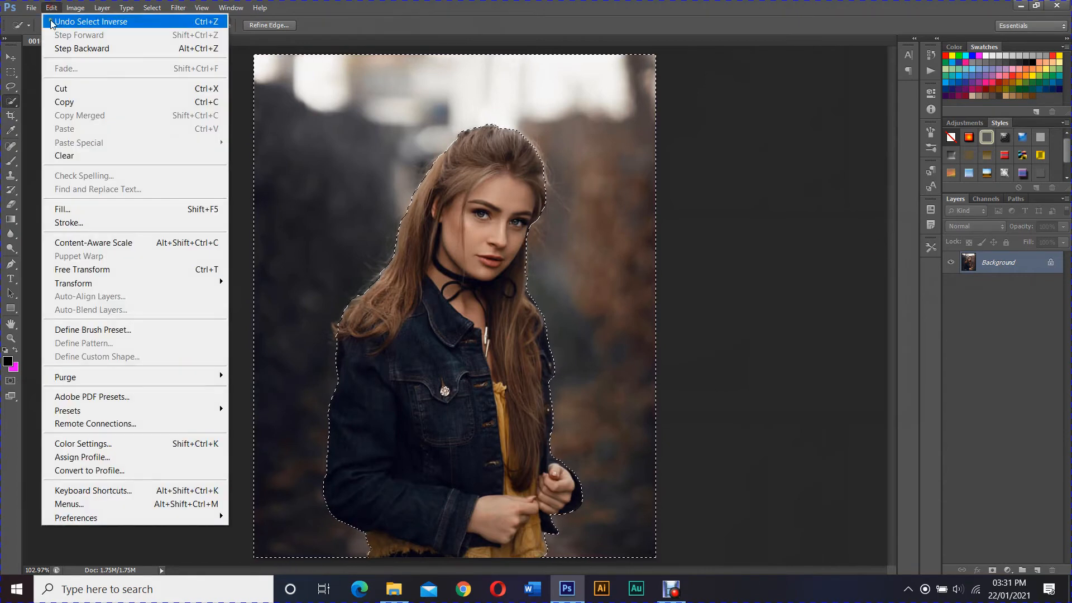
pyautogui.click(77, 154)
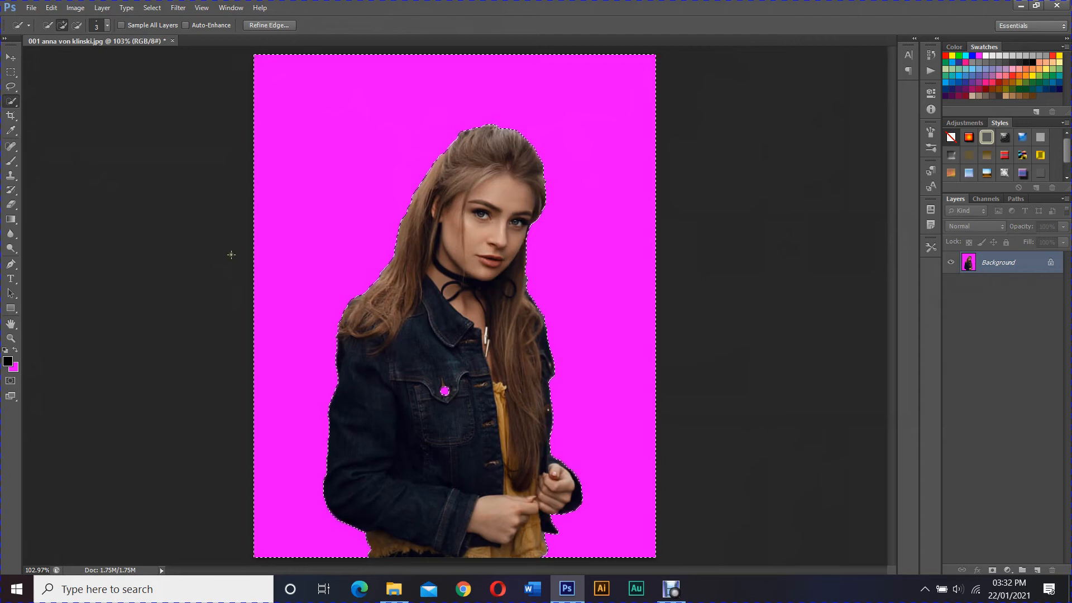
pyautogui.click(162, 11)
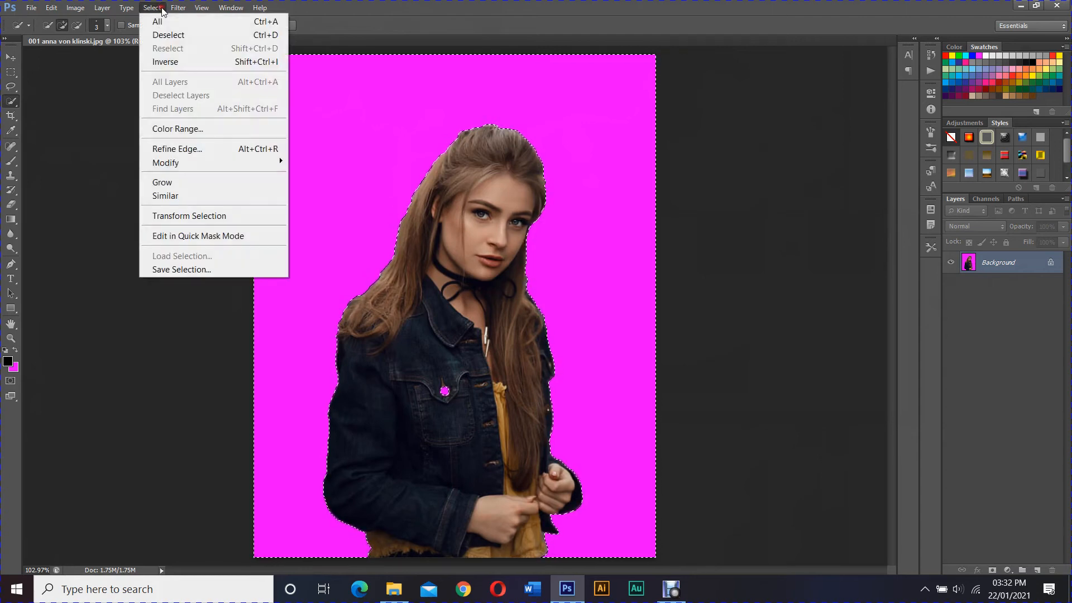
pyautogui.click(161, 32)
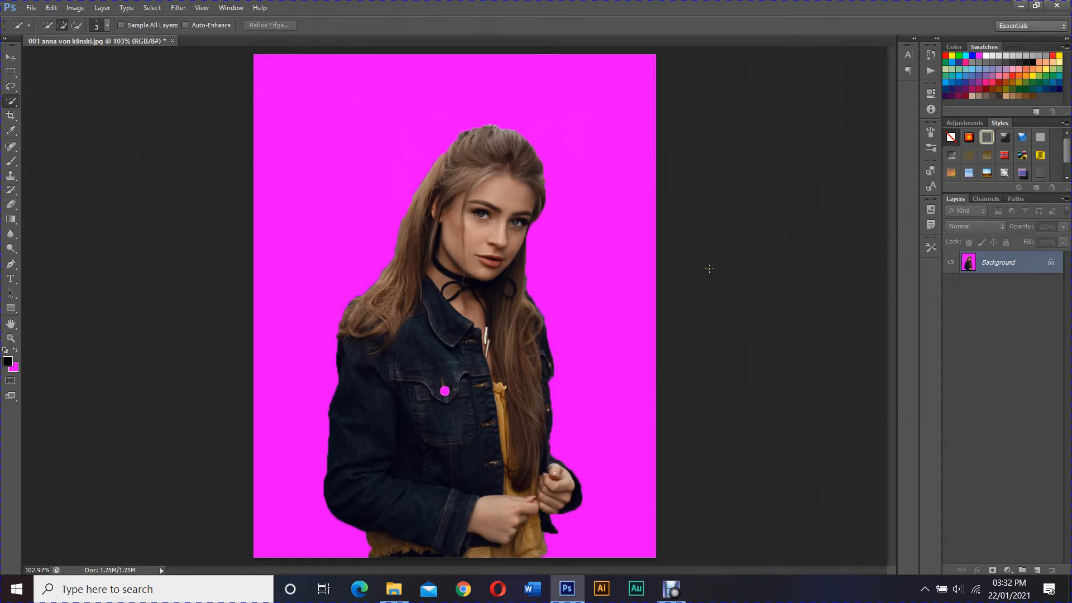
# Convert the locked Background into a regular layer, keeping the default name and options
pyautogui.click(1015, 264)
pyautogui.doubleClick(1015, 263)
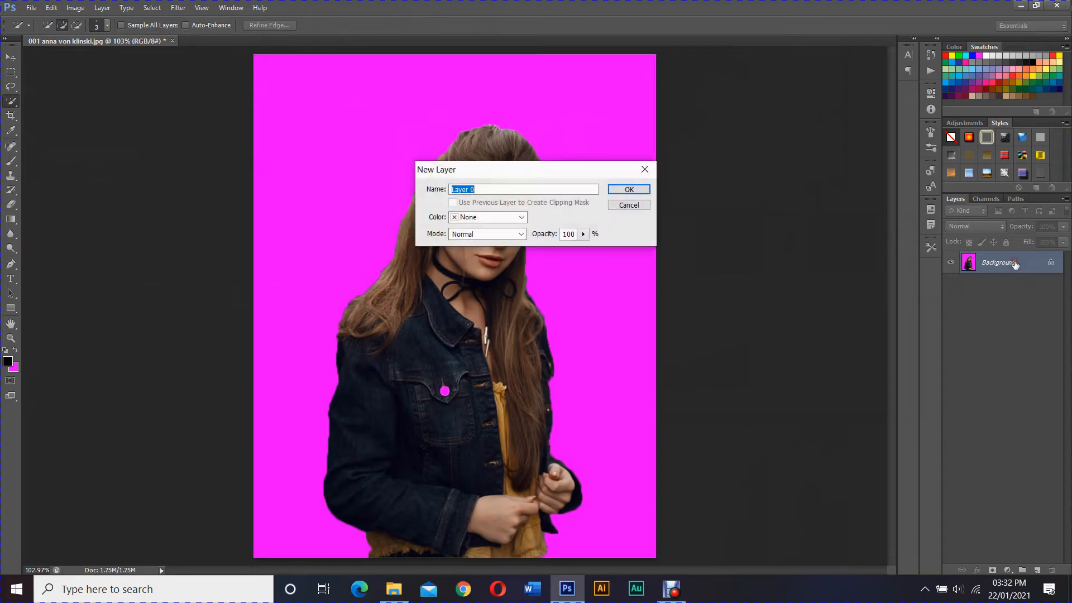
pyautogui.click(629, 190)
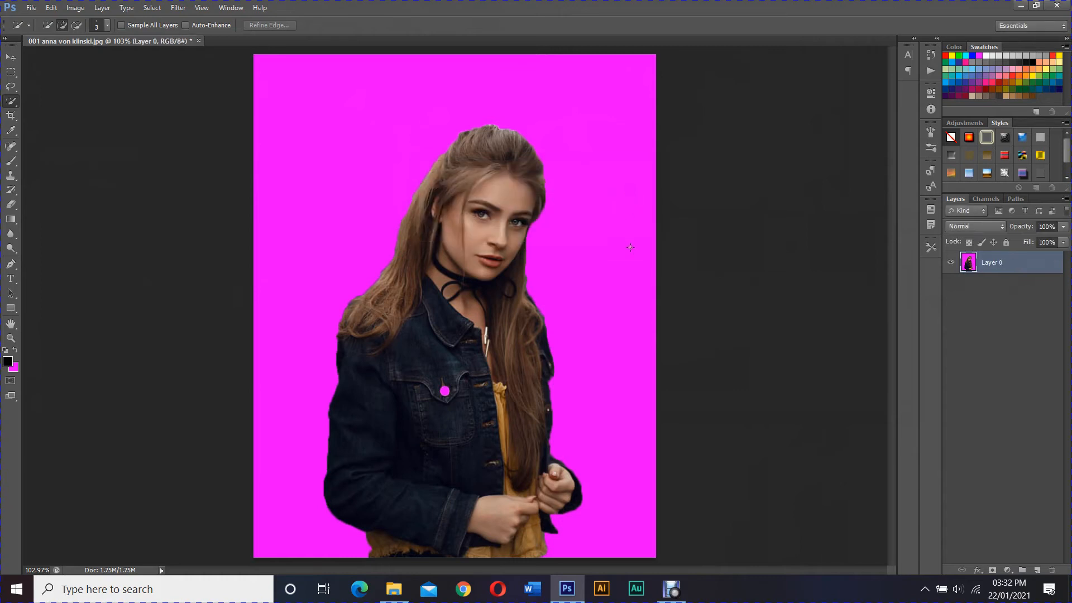
# Reset the colors to default black and white and add a Gradient fill layer using the Foreground to Background preset
pyautogui.press('d')
pyautogui.click(1004, 570)
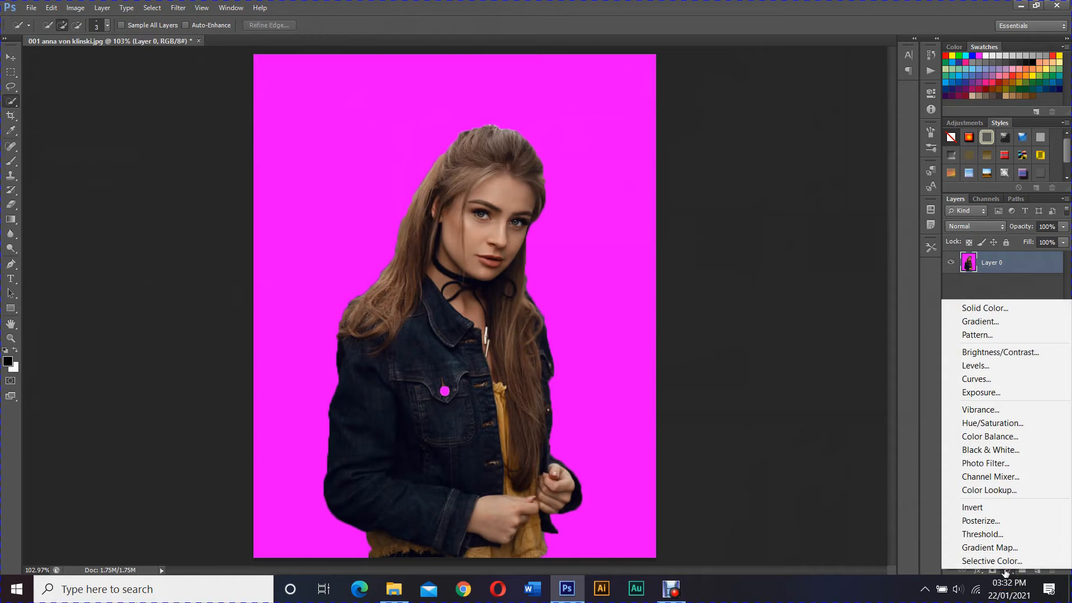
pyautogui.click(979, 323)
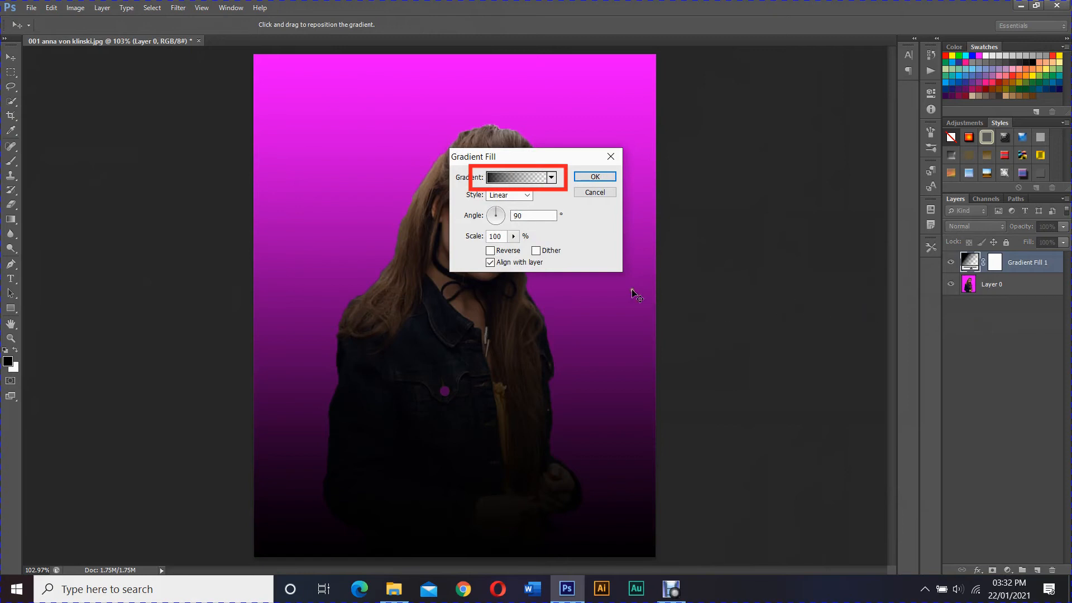
pyautogui.click(531, 177)
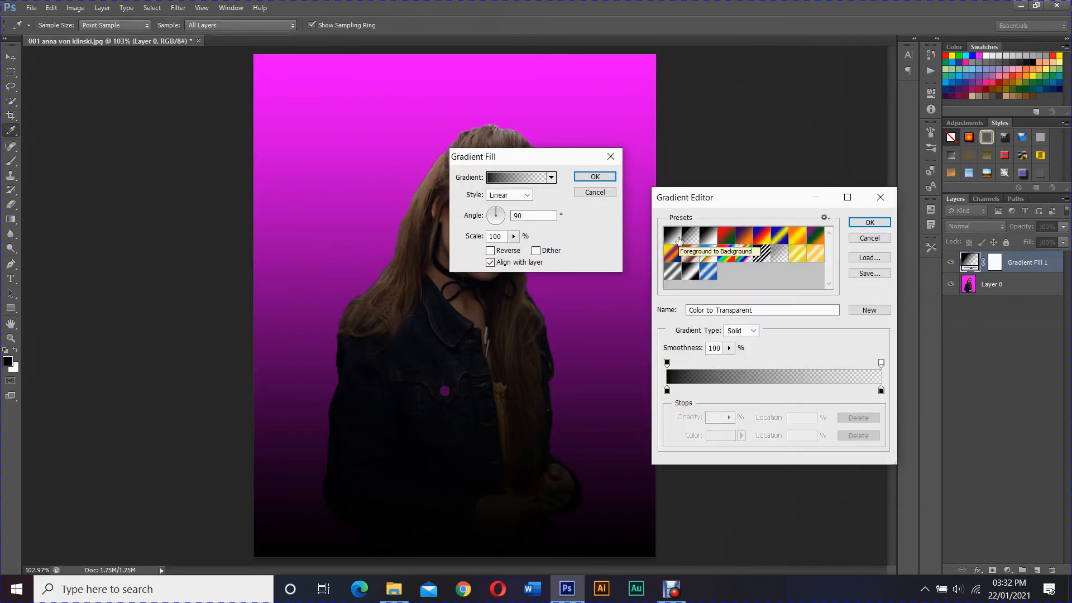
pyautogui.click(673, 235)
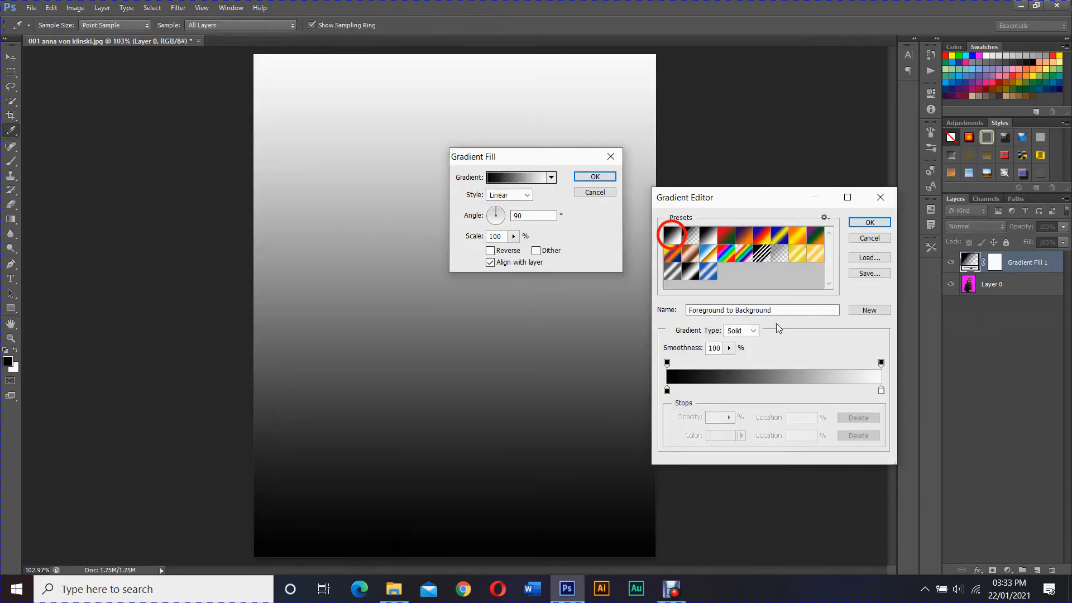
pyautogui.click(869, 222)
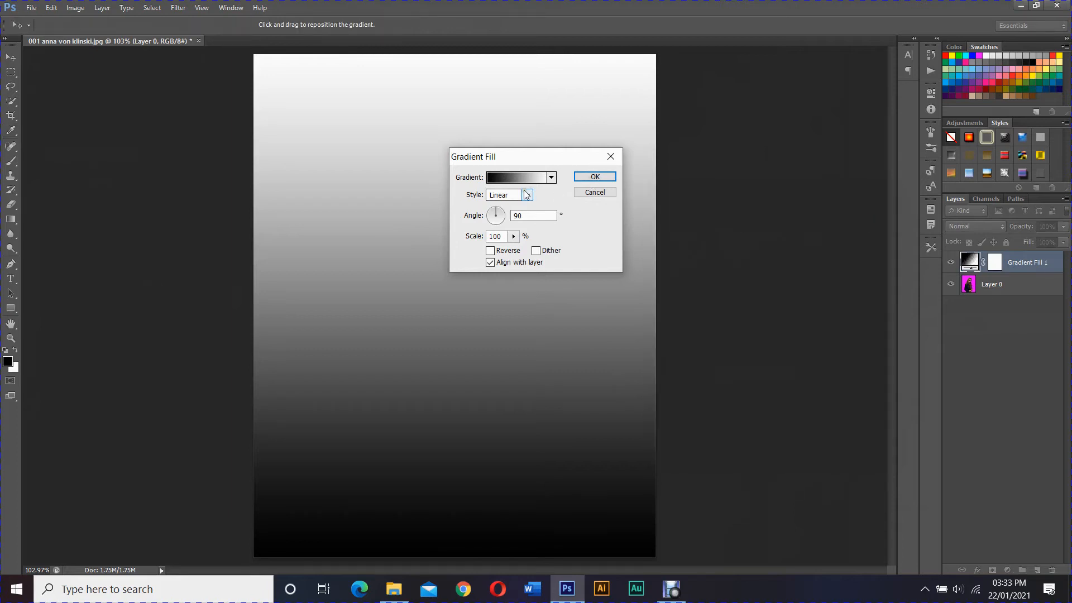
# Make the gradient fill Radial and reversed, and apply it
pyautogui.click(509, 195)
pyautogui.click(509, 216)
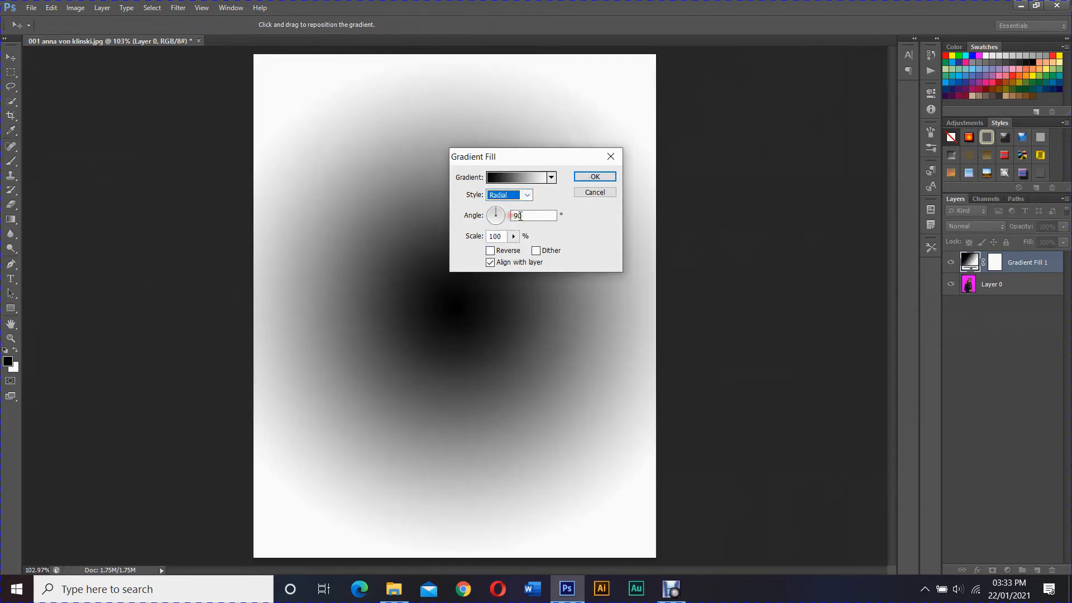
pyautogui.click(490, 251)
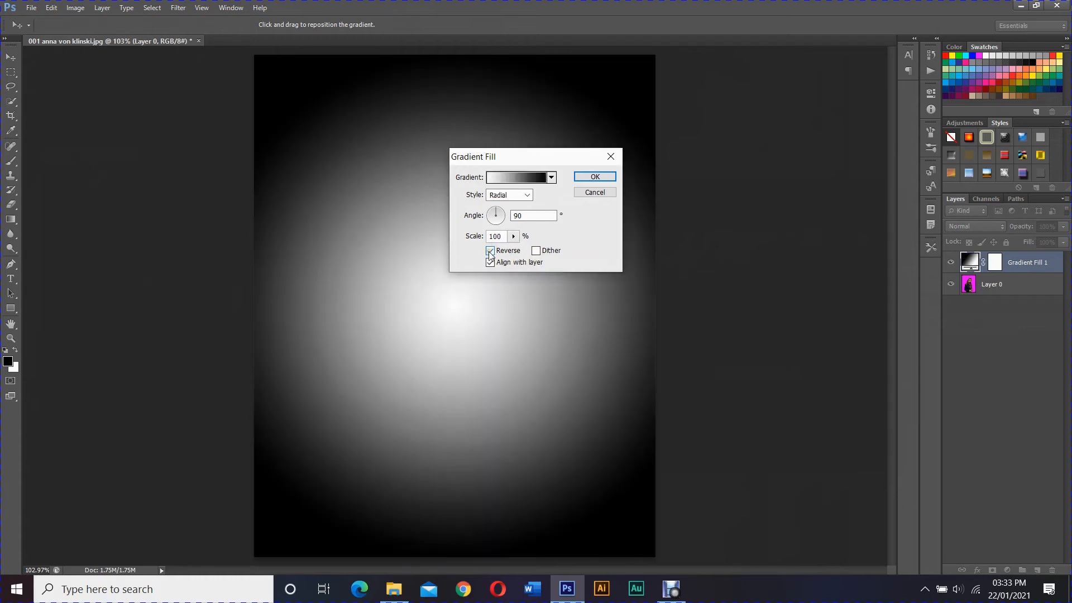
pyautogui.click(591, 176)
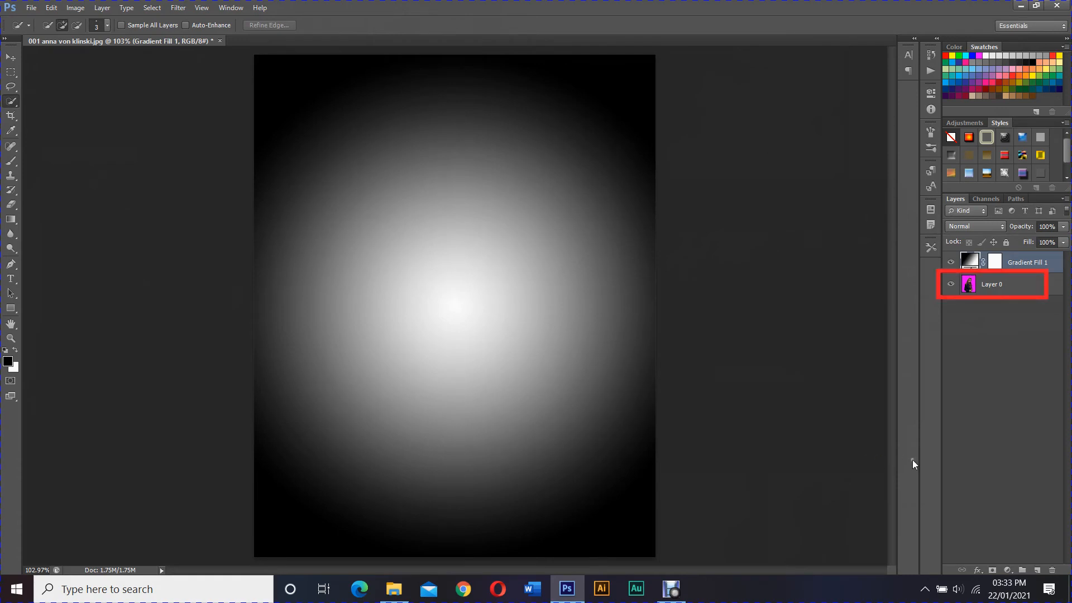
# Place Layer 0 above the gradient fill layer and add a black layer mask to it
pyautogui.moveTo(984, 291); pyautogui.dragTo(988, 258)
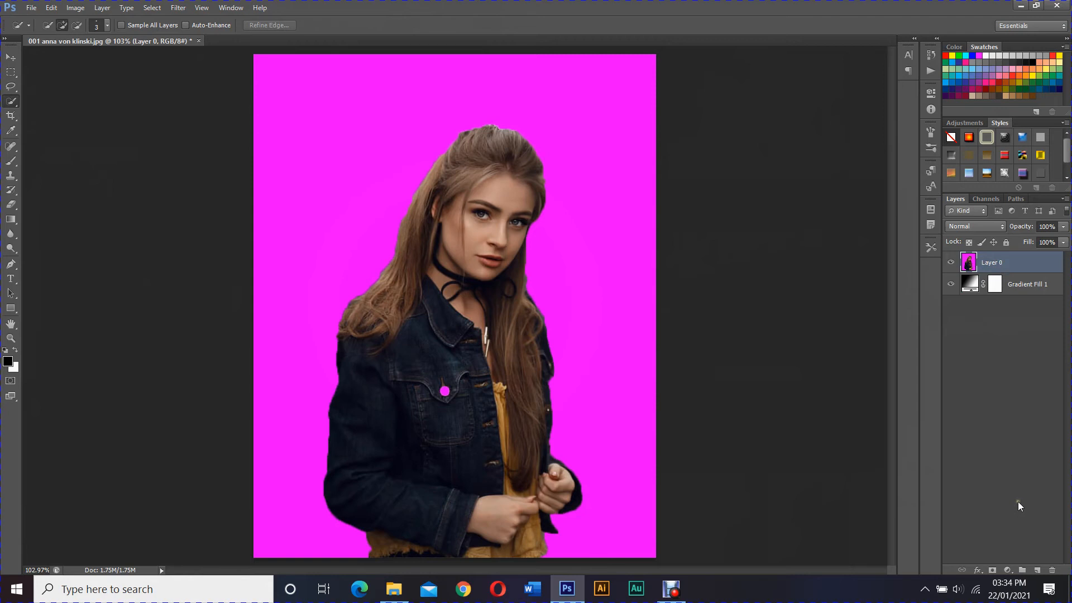
pyautogui.keyDown('alt'); pyautogui.click(993, 570); pyautogui.keyUp('alt')
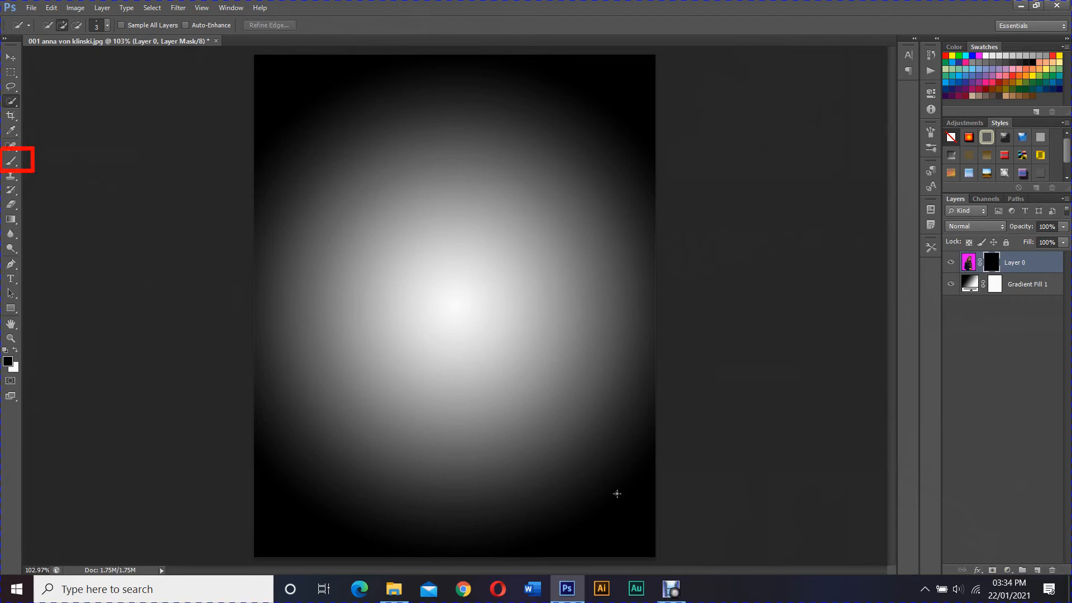
# Select the Brush tool and pick a 2500 px smoke brush tip from the brush presets
pyautogui.click(10, 161)
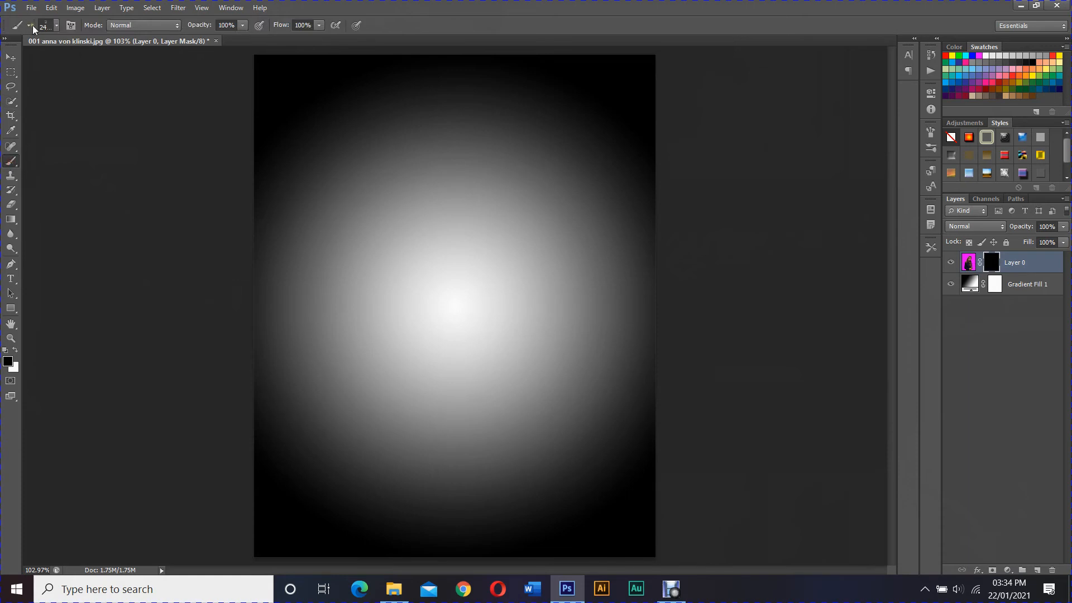
pyautogui.click(56, 25)
pyautogui.scroll(-5, 117, 109)
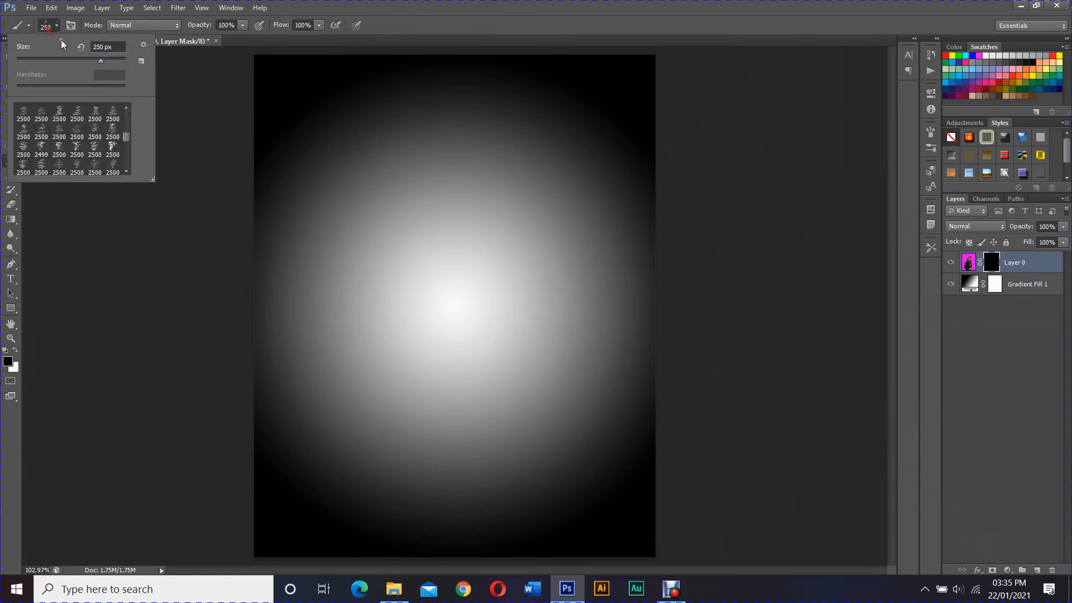
pyautogui.click(117, 128)
pyautogui.doubleClick(117, 128)
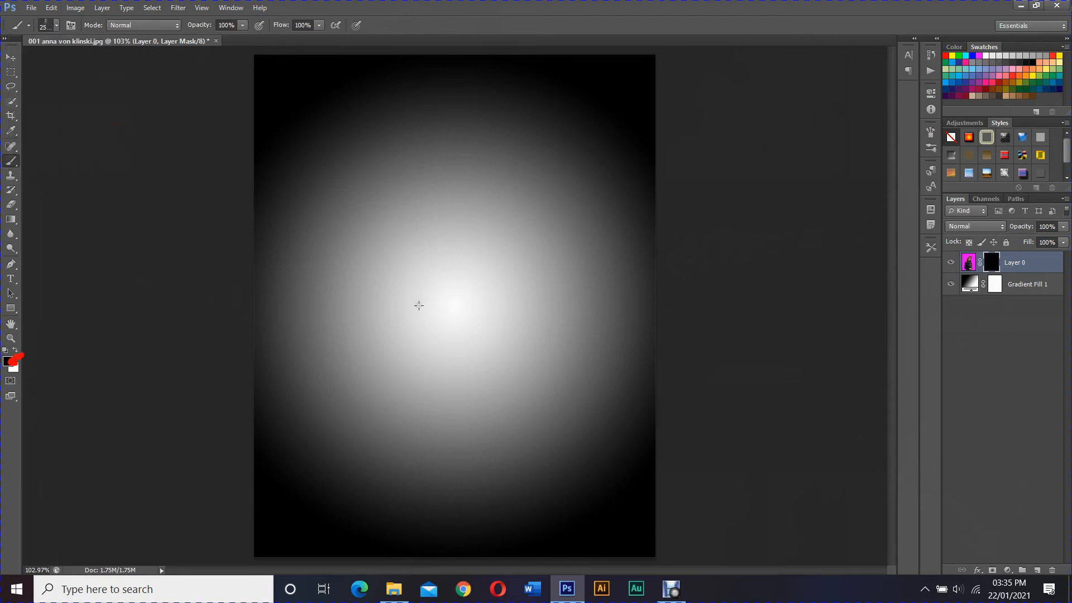
# Switch the foreground color to white and paint smoke with a 400 px brush on Layer 0's mask to reveal the upper body
pyautogui.press('x')
pyautogui.press('[')
pyautogui.press('[')
pyautogui.press('[')
pyautogui.press('[')
pyautogui.press('[')
pyautogui.press('[')
pyautogui.press('[')
pyautogui.press('[')
pyautogui.press('[')
pyautogui.press('[')
pyautogui.press('[')
pyautogui.press('[')
pyautogui.press('[')
pyautogui.press('[')
pyautogui.press('[')
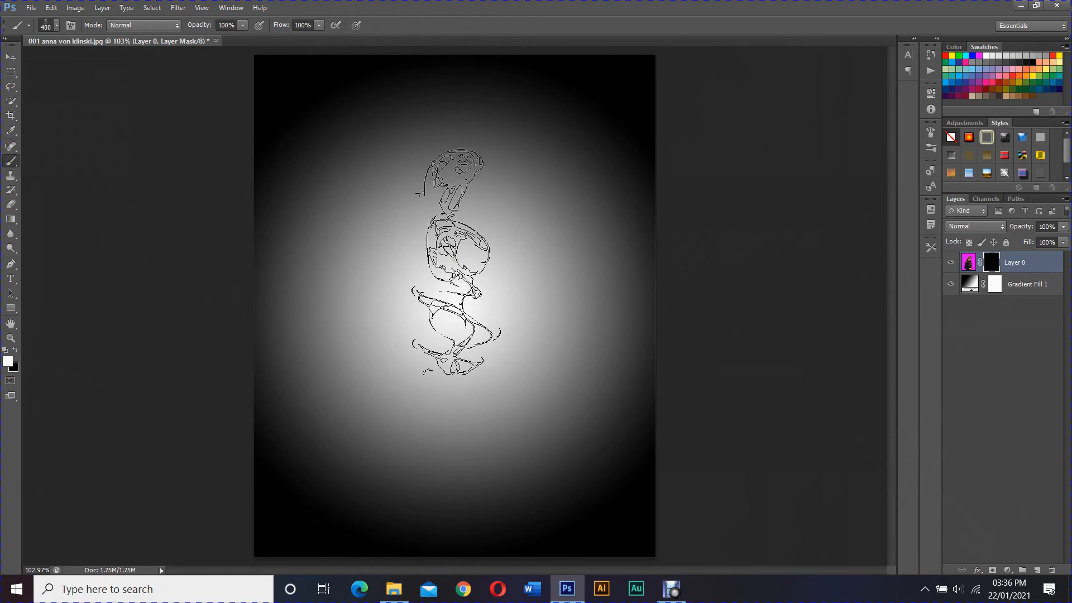
pyautogui.moveTo(456, 261)
pyautogui.mouseDown()
pyautogui.moveTo(509, 275)
pyautogui.moveTo(479, 251)
pyautogui.moveTo(483, 279)
pyautogui.moveTo(496, 275)
pyautogui.moveTo(425, 267)
pyautogui.mouseUp()
pyautogui.click(430, 267)
pyautogui.click(488, 297)
# Reduce the smoke brush further and paint on the mask over the woman's hair, face and shoulder
pyautogui.press('[')
pyautogui.press('[')
pyautogui.press('[')
pyautogui.press('[')
pyautogui.press('[')
pyautogui.press('[')
pyautogui.press('[')
pyautogui.press('[')
pyautogui.press('[')
pyautogui.press('[')
pyautogui.press('[')
pyautogui.moveTo(476, 162)
pyautogui.mouseDown()
pyautogui.moveTo(461, 220)
pyautogui.moveTo(520, 151)
pyautogui.moveTo(504, 275)
pyautogui.mouseUp()
pyautogui.click(374, 295)
# Enlarge the brush to 600 px and stamp magenta smoke around the woman and over her jacket on the mask
pyautogui.press(']')
pyautogui.press(']')
pyautogui.press(']')
pyautogui.press(']')
pyautogui.press(']')
pyautogui.press(']')
pyautogui.press(']')
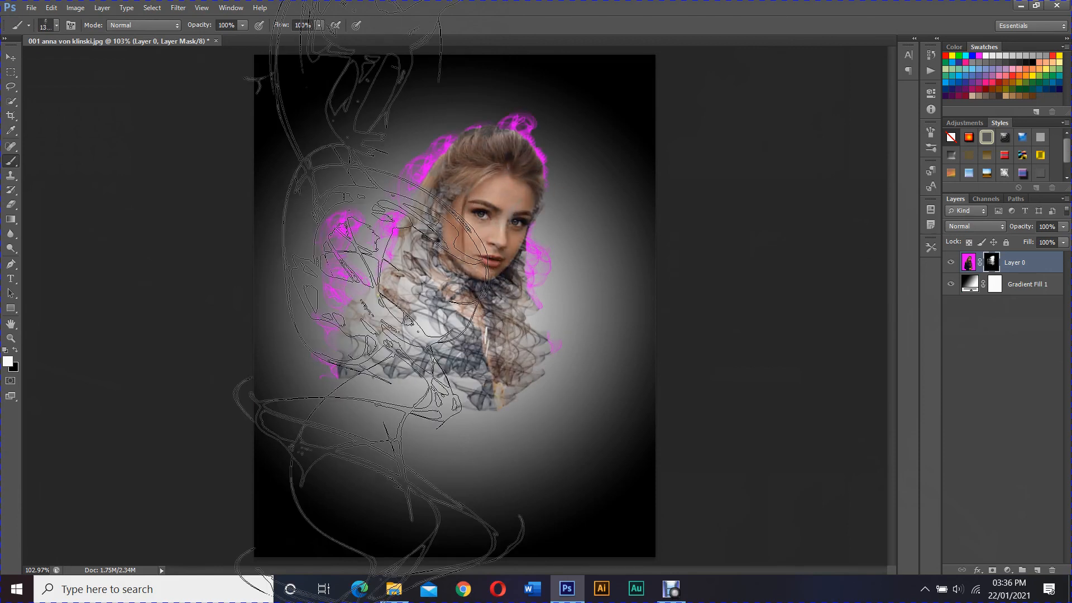
pyautogui.press('[')
pyautogui.press('[')
pyautogui.press('[')
pyautogui.press('[')
pyautogui.click(378, 282)
pyautogui.click(597, 273)
pyautogui.click(393, 383)
pyautogui.click(318, 221)
pyautogui.click(611, 191)
# Rotate the brush tip to about -18° and stamp smoke over the lower part of the jacket
pyautogui.click(931, 132)
pyautogui.moveTo(886, 284); pyautogui.dragTo(921, 291)
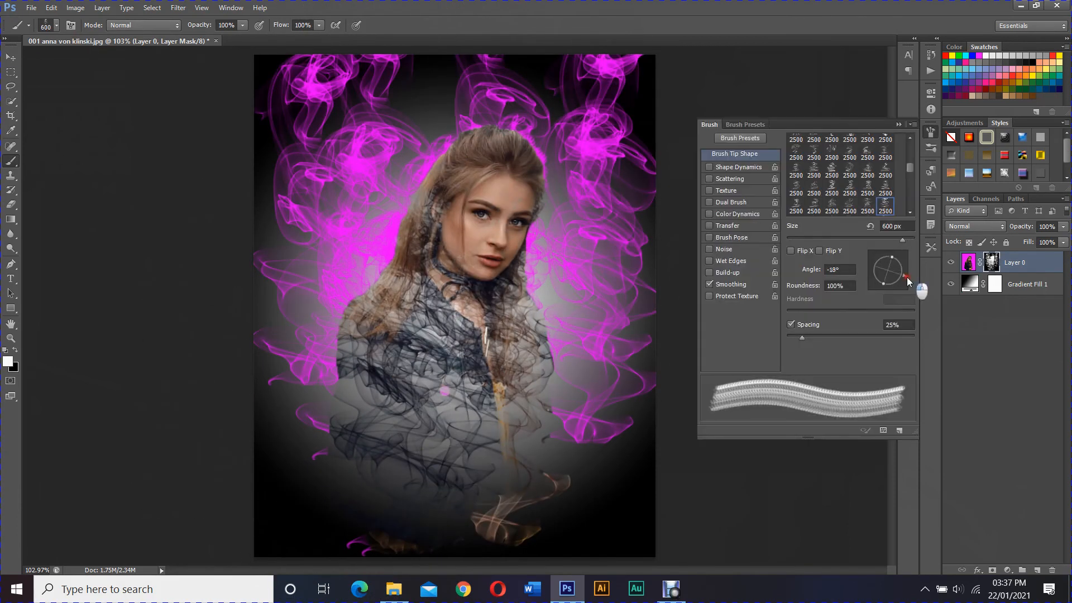
pyautogui.click(931, 132)
pyautogui.click(417, 516)
pyautogui.click(394, 472)
# Reduce the brush to 300 px and paint on the mask over the hands, lower jacket and chest
pyautogui.press('[')
pyautogui.press('[')
pyautogui.press('[')
pyautogui.click(486, 508)
pyautogui.click(487, 465)
pyautogui.click(565, 505)
pyautogui.click(479, 326)
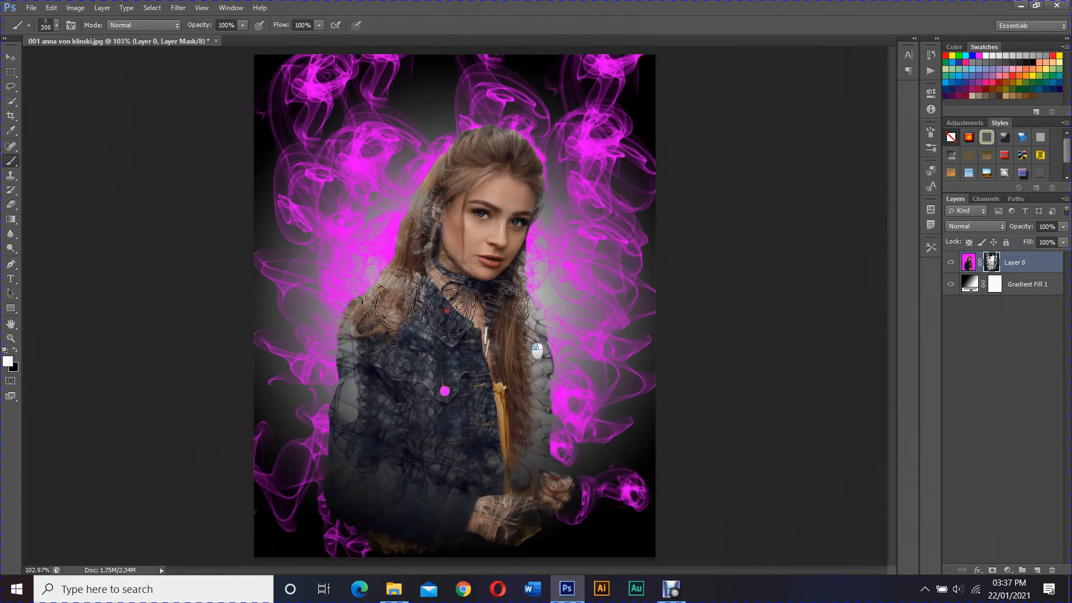
# Reduce the brush to 175 px and fully reveal the remaining hair, neck, jacket and hands on the mask
pyautogui.click(439, 365)
pyautogui.press('[')
pyautogui.press('[')
pyautogui.press('[')
pyautogui.click(418, 268)
pyautogui.click(489, 534)
pyautogui.click(475, 355)
pyautogui.click(507, 545)
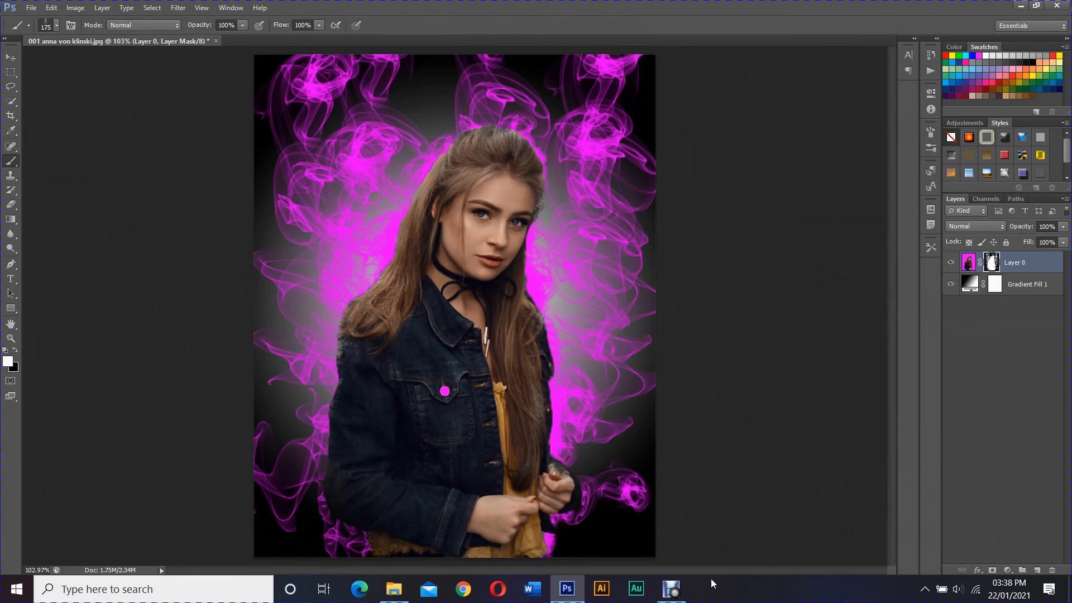
# Add a Color Balance adjustment layer above Layer 0 and shift the image's tones towards green and yellow
pyautogui.click(1007, 570)
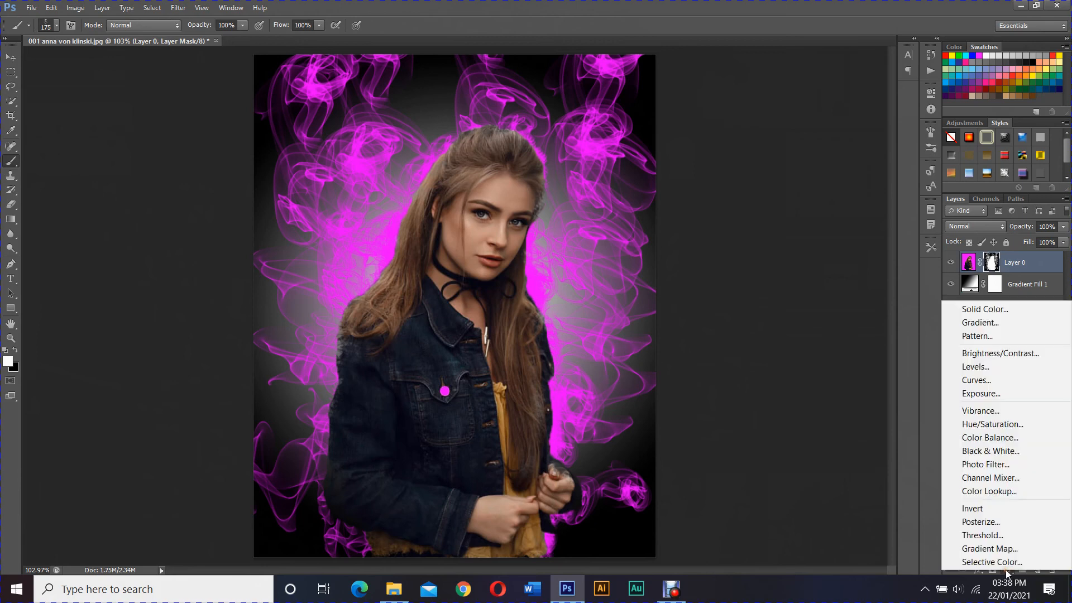
pyautogui.click(1004, 438)
pyautogui.moveTo(819, 151); pyautogui.dragTo(810, 189)
pyautogui.click(898, 86)
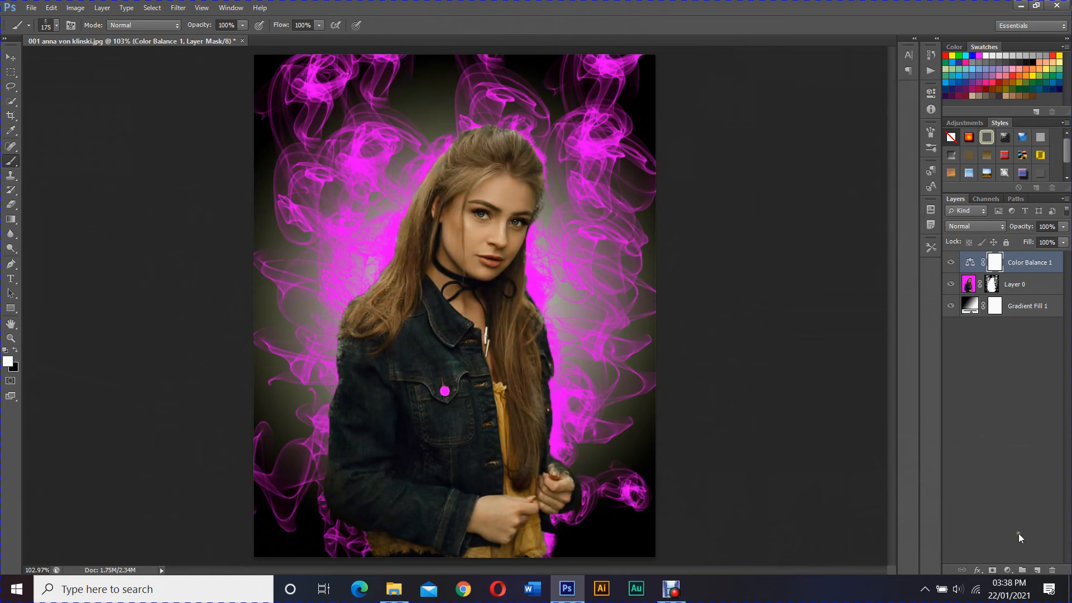
# Add a Hue/Saturation adjustment layer on top with Hue +6, Saturation -5 and Lightness -5
pyautogui.click(1009, 569)
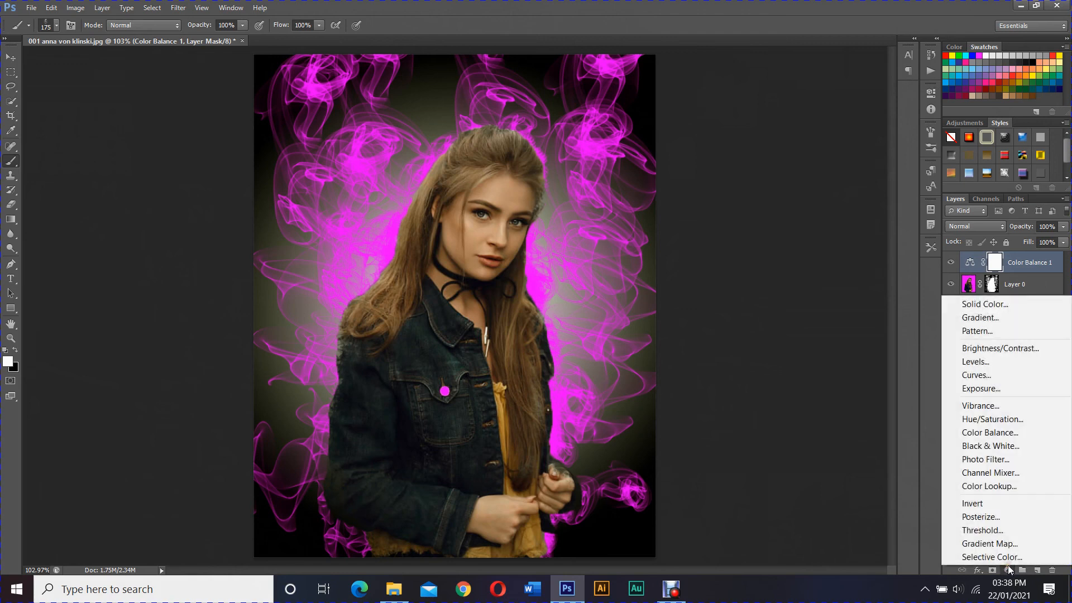
pyautogui.click(1007, 425)
pyautogui.moveTo(835, 164); pyautogui.dragTo(839, 164)
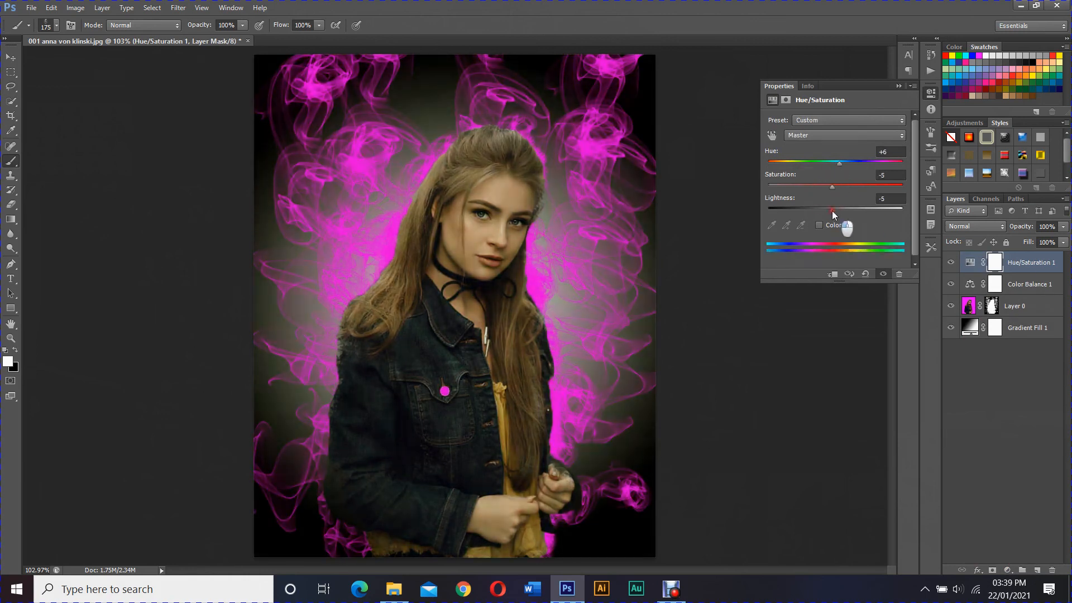
pyautogui.click(898, 86)
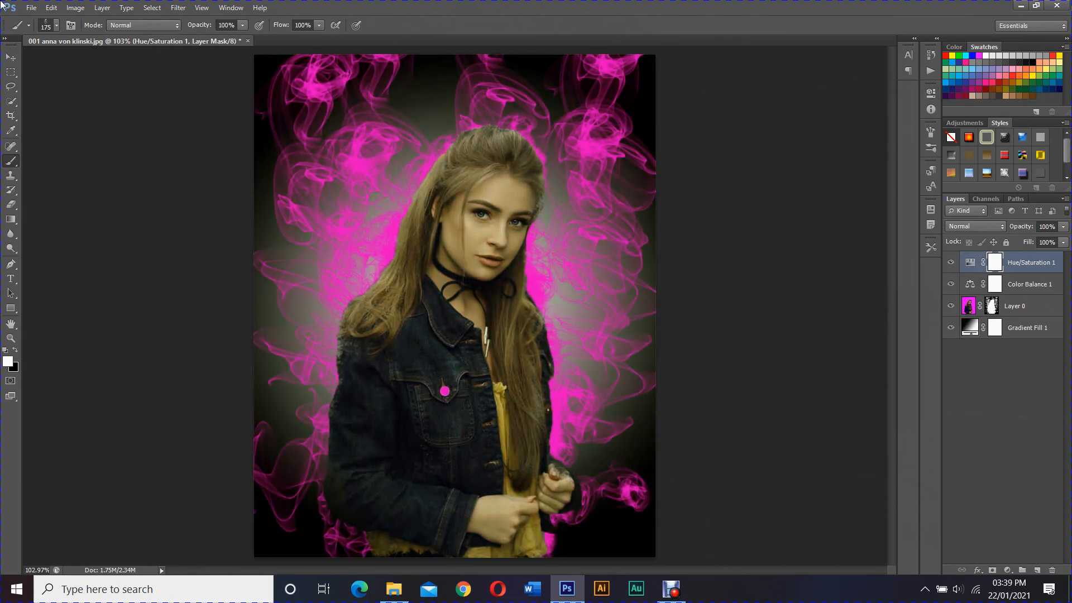
# Save the artwork as a JPEG copy in the Reecent folder under a modified file name, accepting the JPEG options
pyautogui.click(36, 11)
pyautogui.click(76, 177)
pyautogui.click(503, 298)
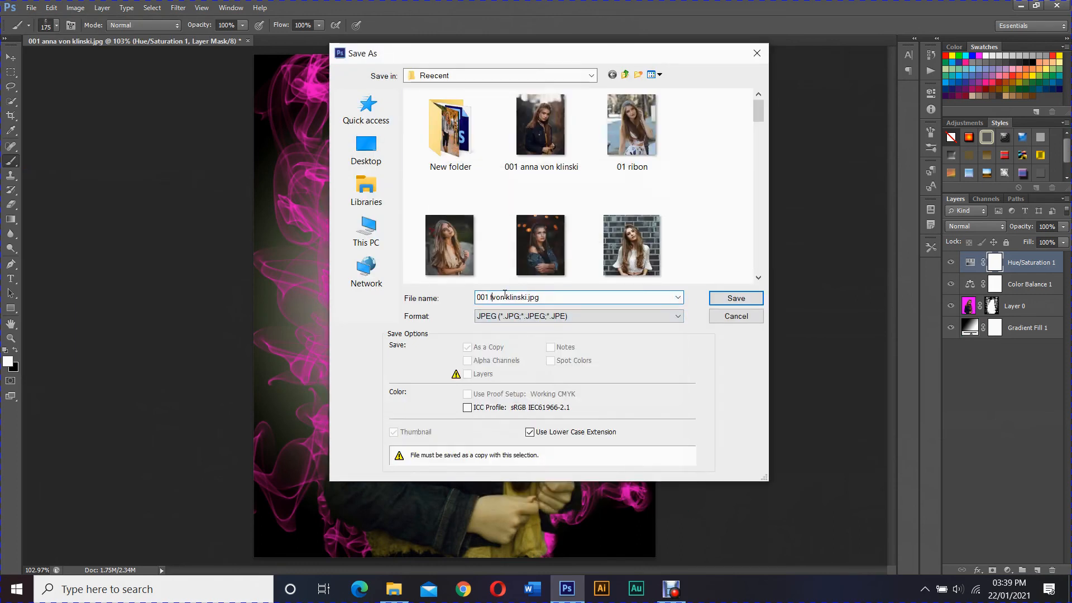
pyautogui.click(735, 298)
pyautogui.click(588, 159)
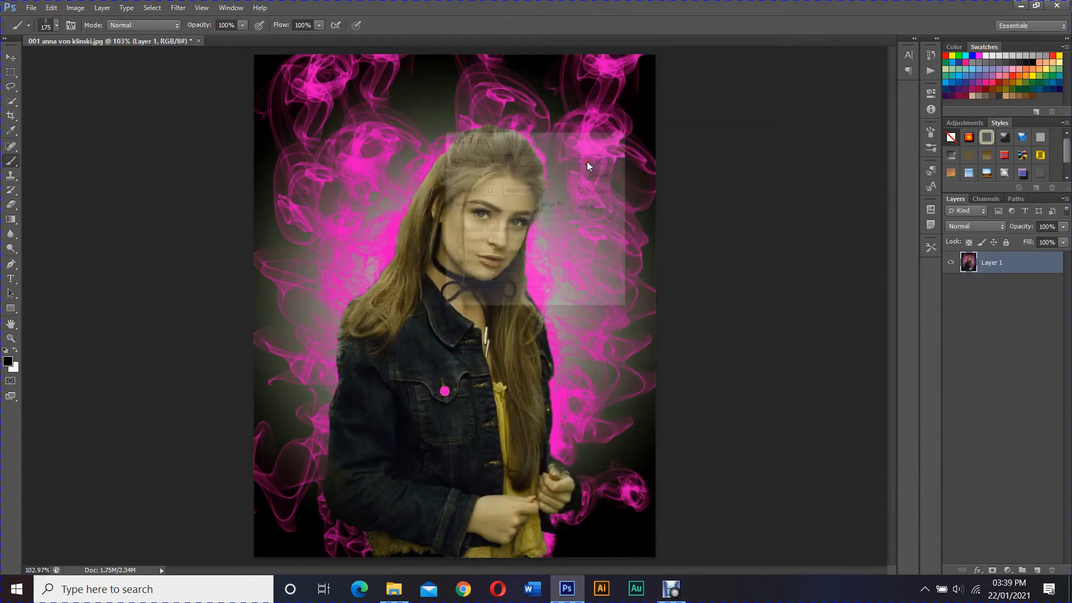